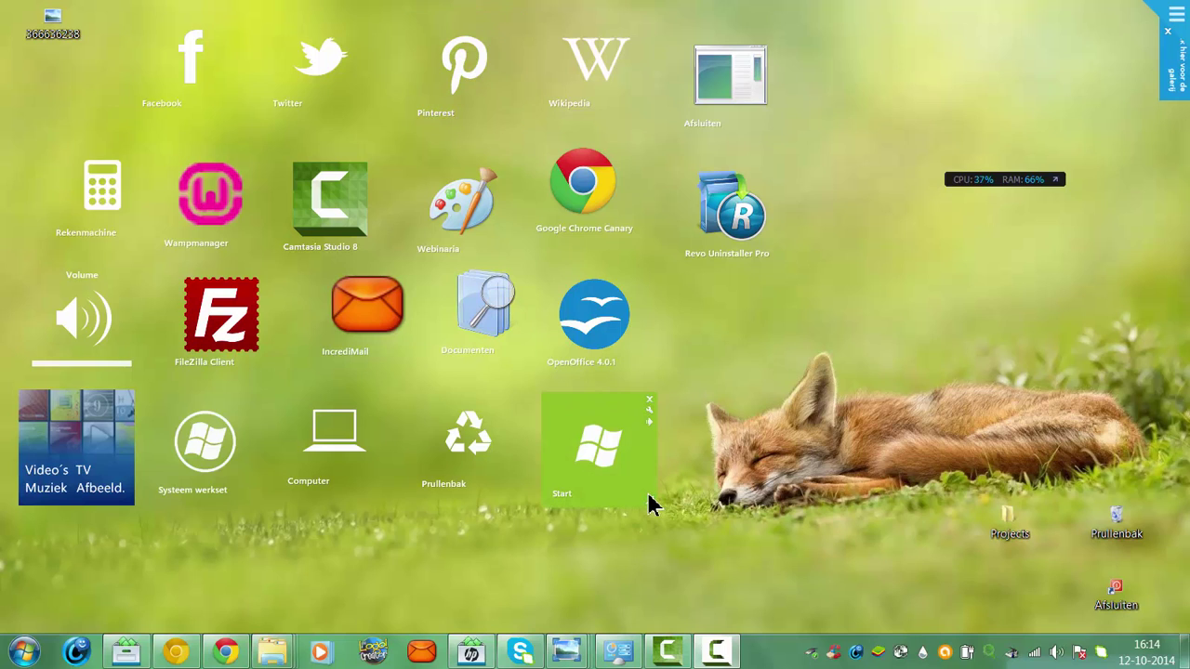
# Step: Open the launcher sidebar and show the Panelen gallery of add-on tiles
pyautogui.click(1177, 18)
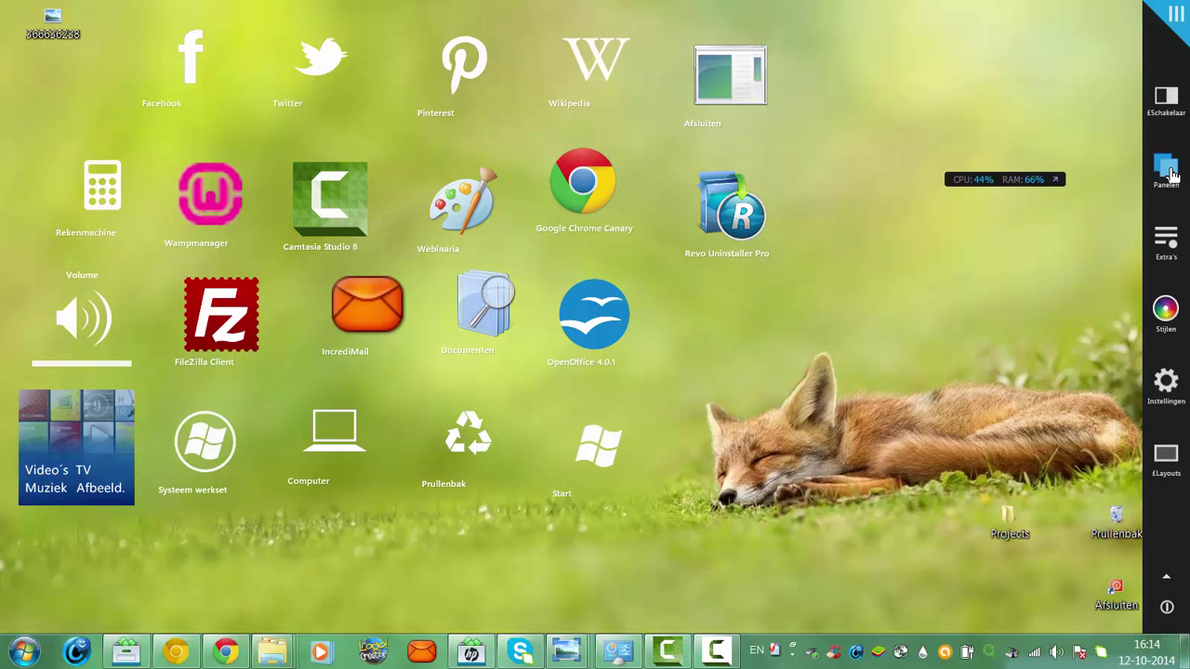
pyautogui.click(1171, 175)
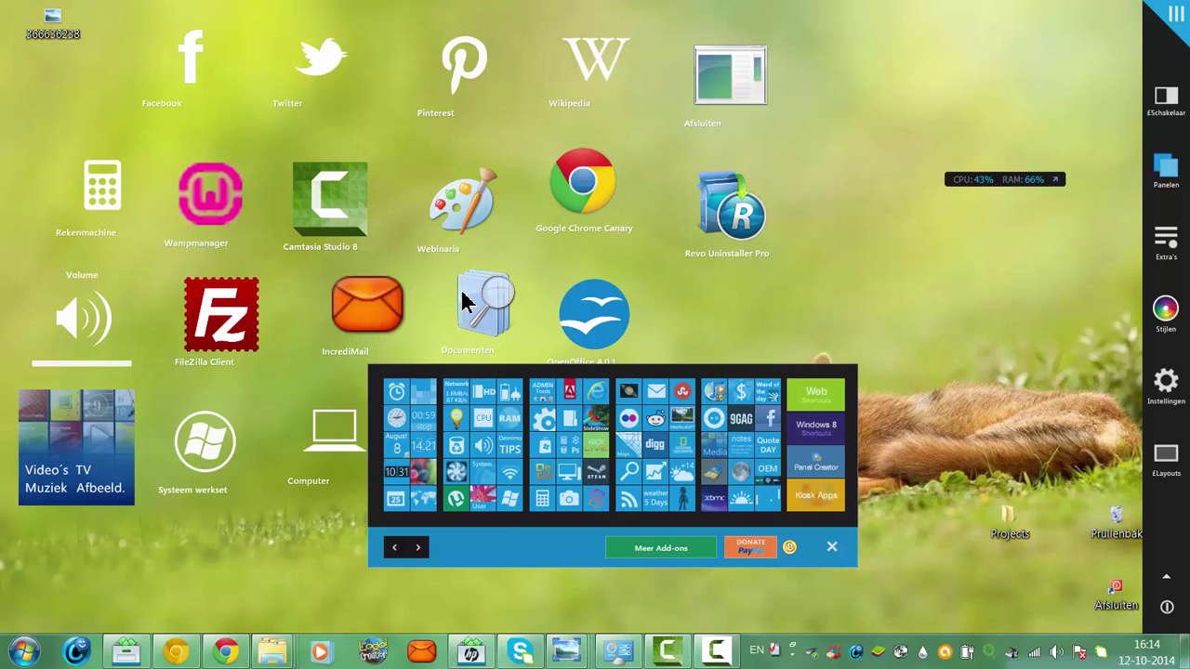
# Step: Open Panel Creator, reposition it, and toggle the IncrediMail and avast! panels, leaving them unchanged
pyautogui.click(822, 474)
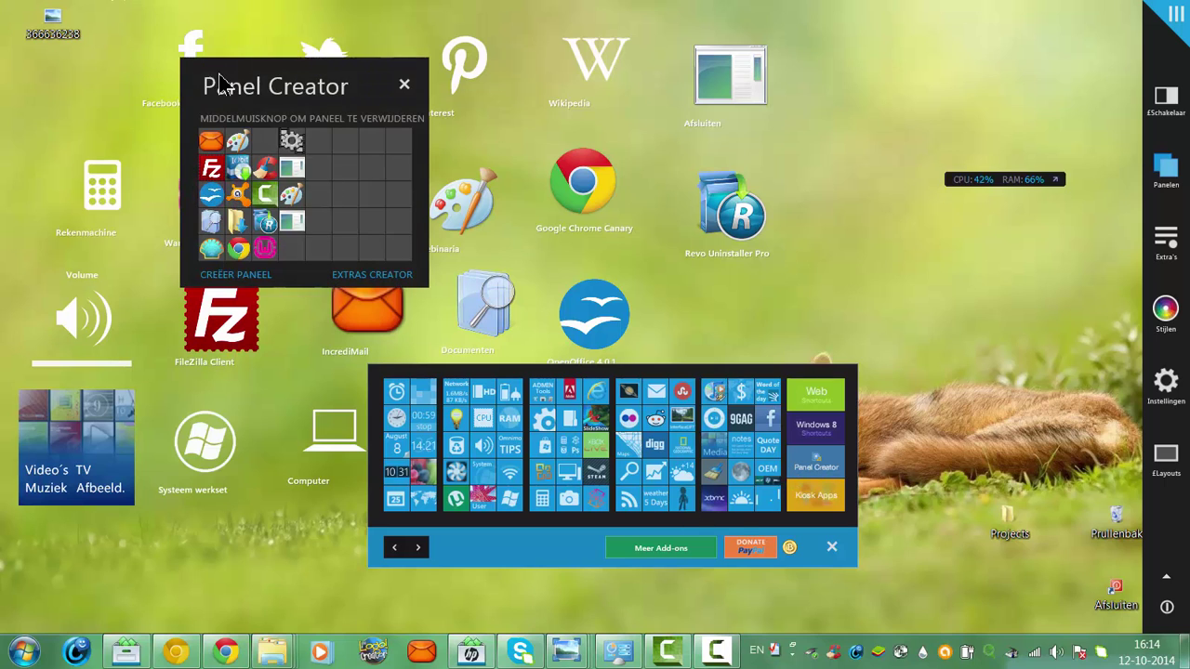
pyautogui.moveTo(221, 83); pyautogui.dragTo(379, 60)
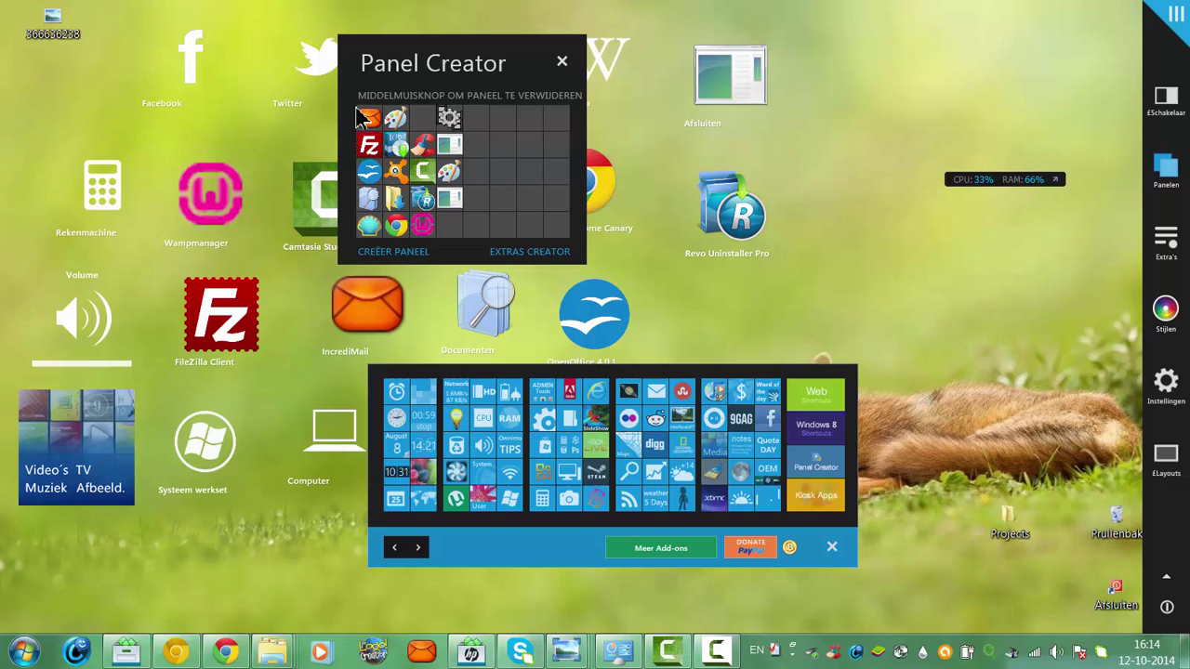
pyautogui.middleClick(366, 121)
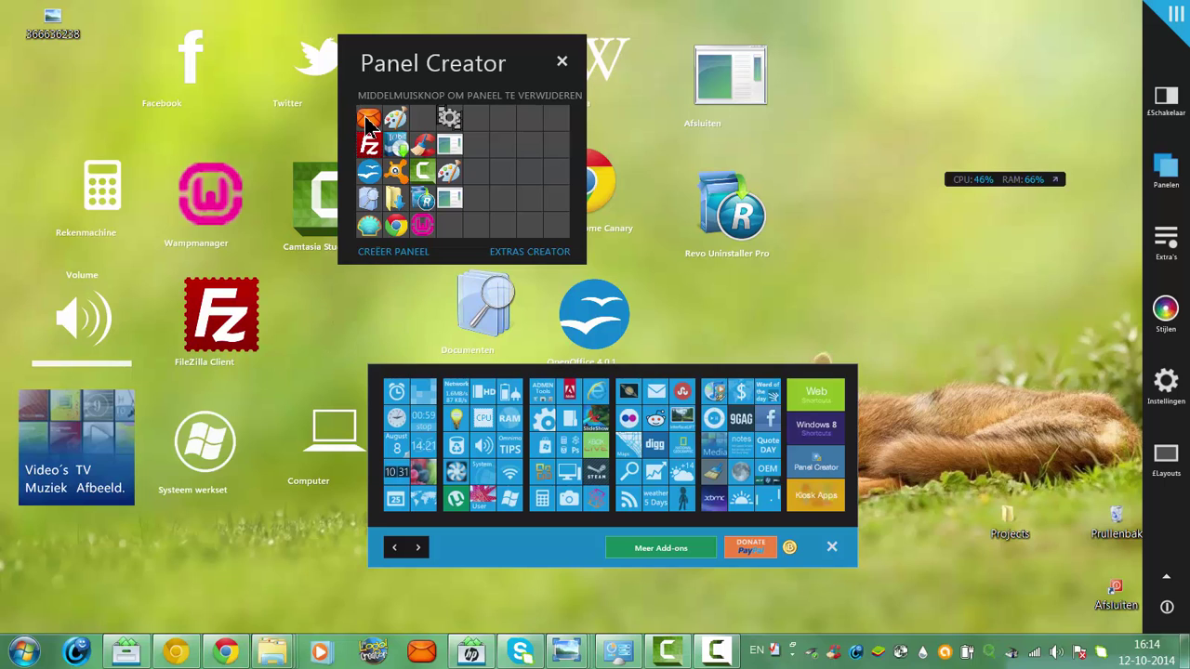
pyautogui.click(368, 123)
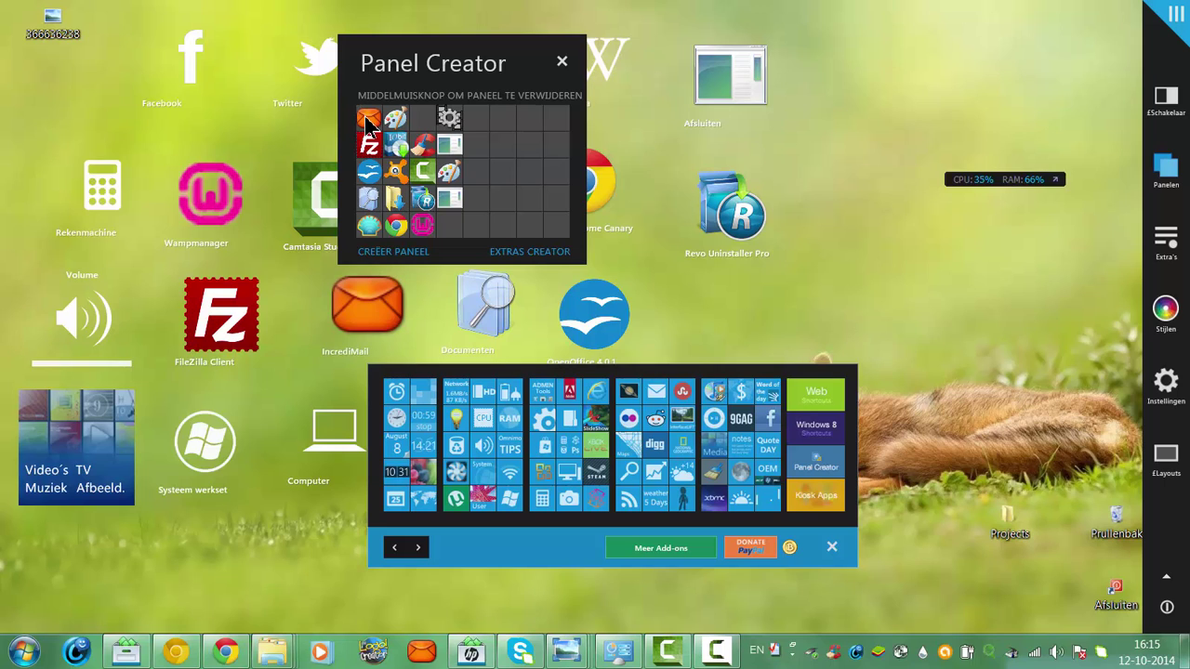
pyautogui.click(394, 174)
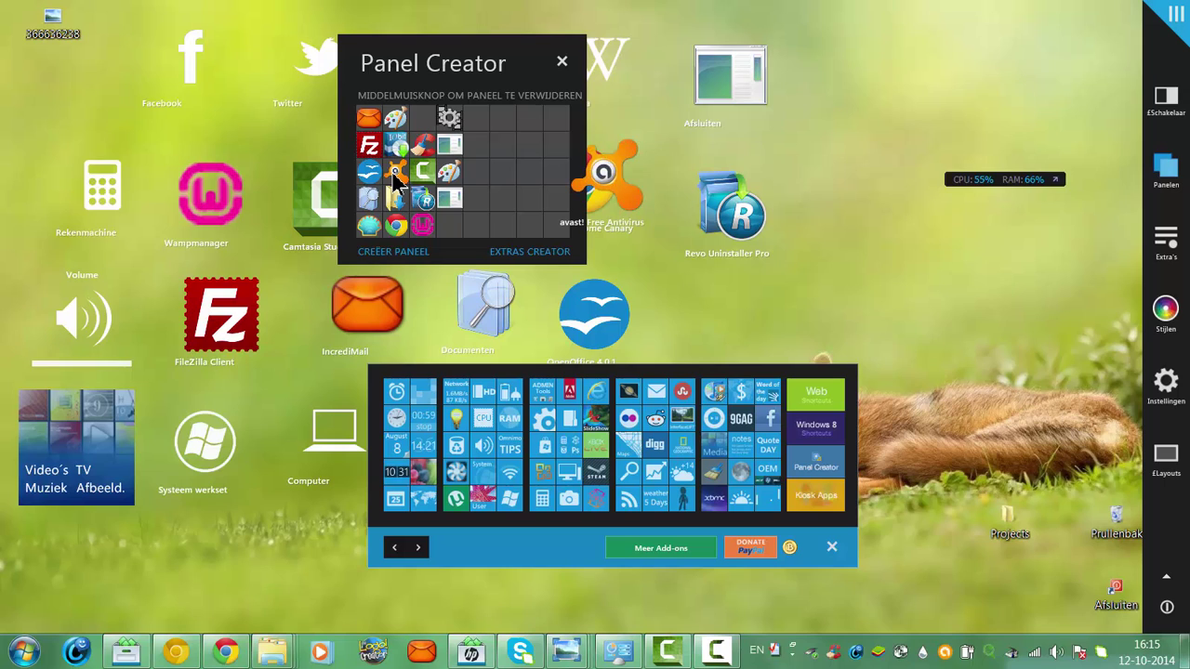
pyautogui.middleClick(395, 178)
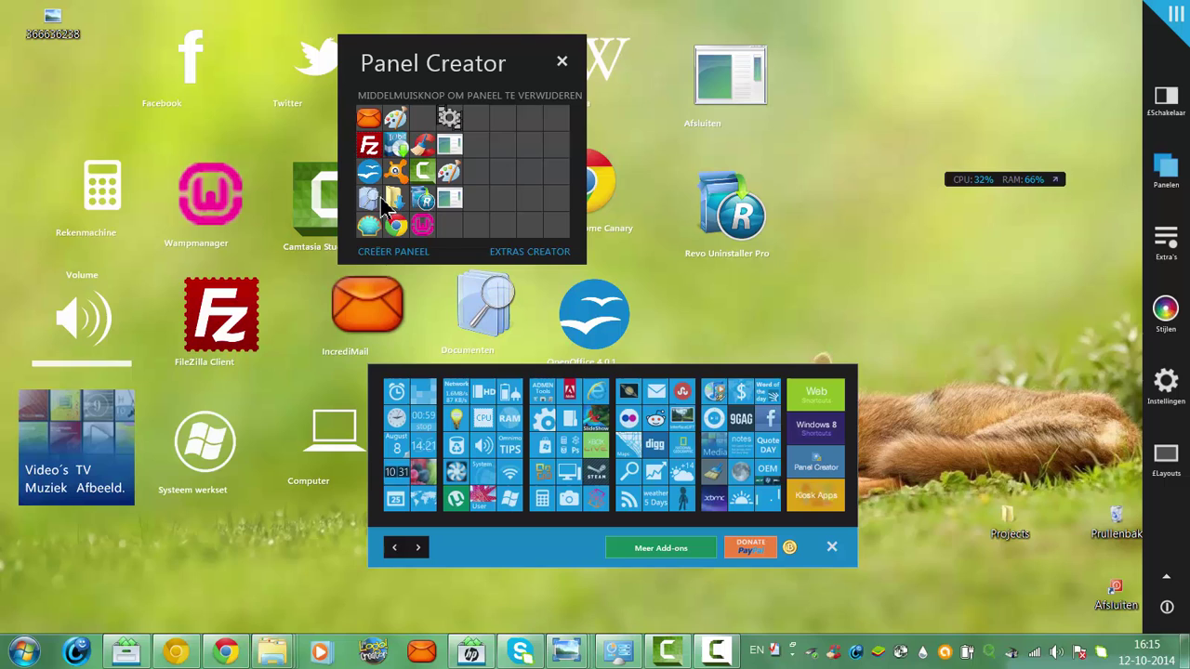
# Step: Start a new panel whose action is the desktop's Afsluiten shutdown shortcut from Bureaublad
pyautogui.click(395, 255)
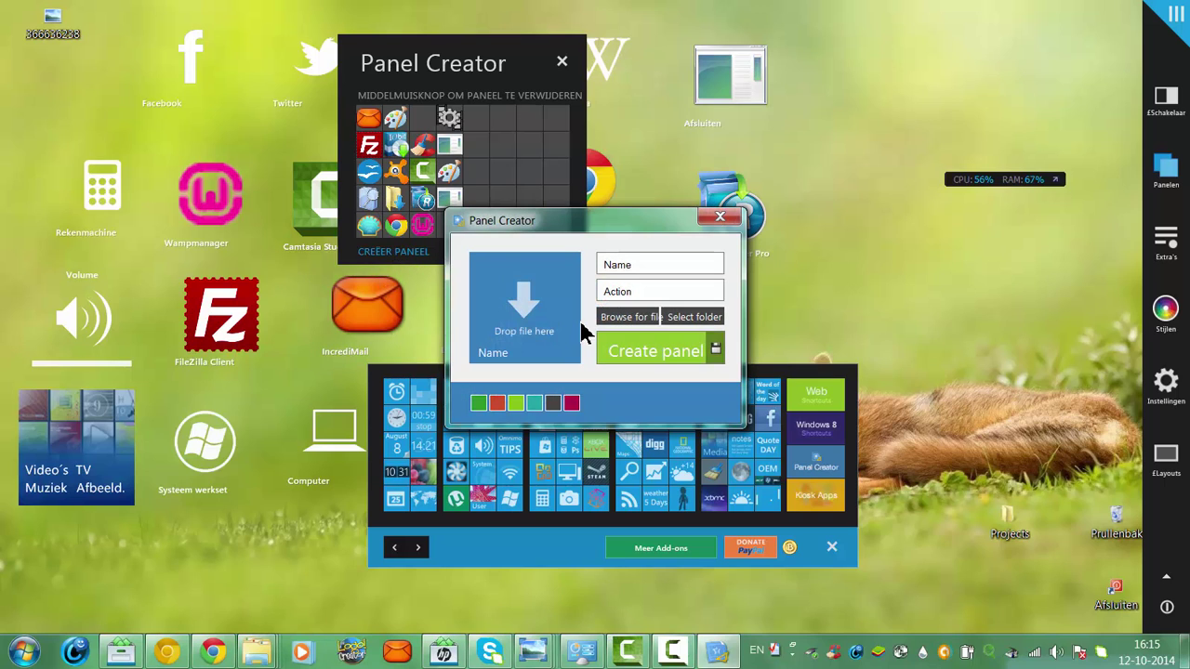
pyautogui.click(613, 318)
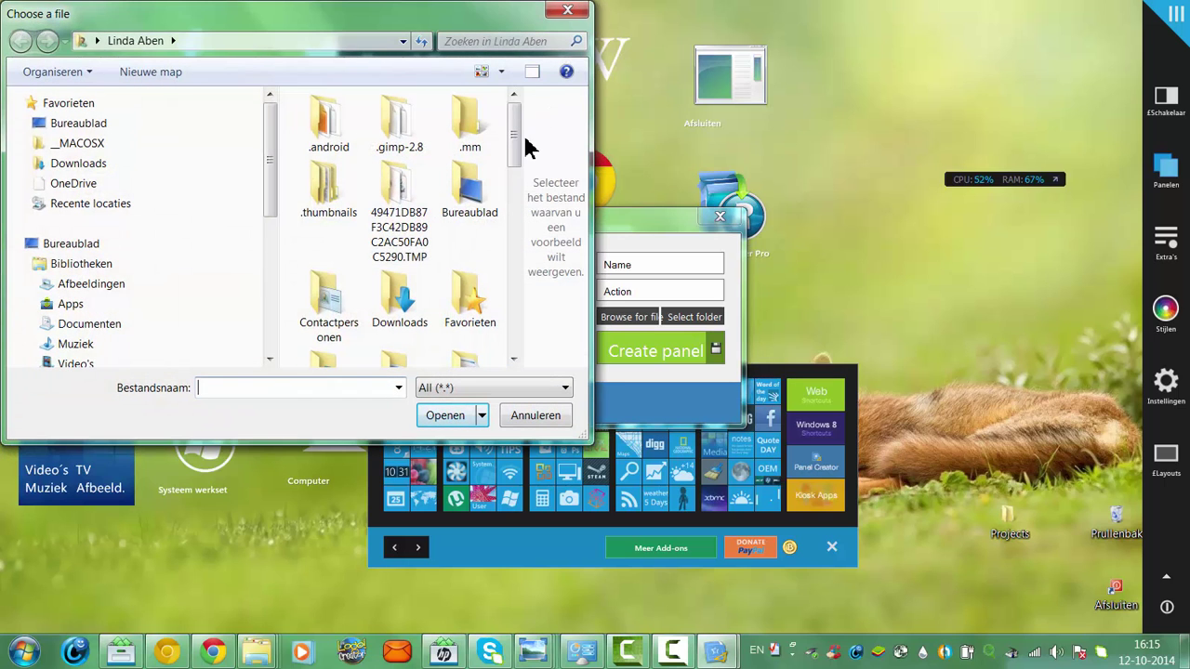
pyautogui.scroll(-2, 502, 177)
pyautogui.scroll(1, 502, 177)
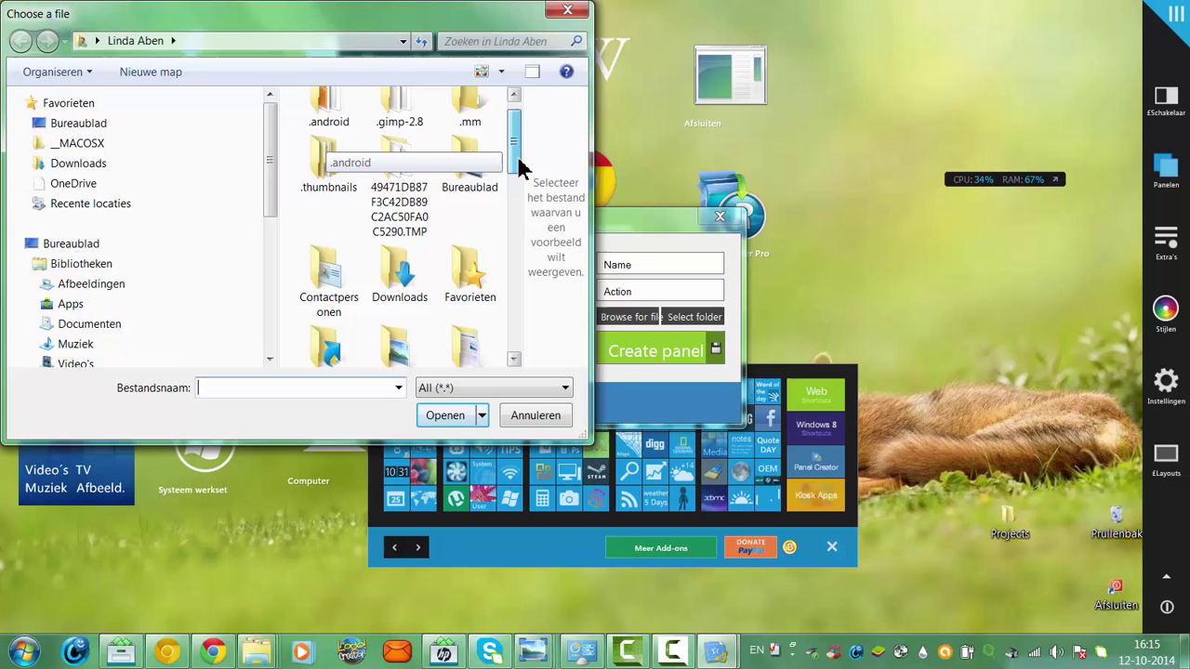
pyautogui.doubleClick(474, 181)
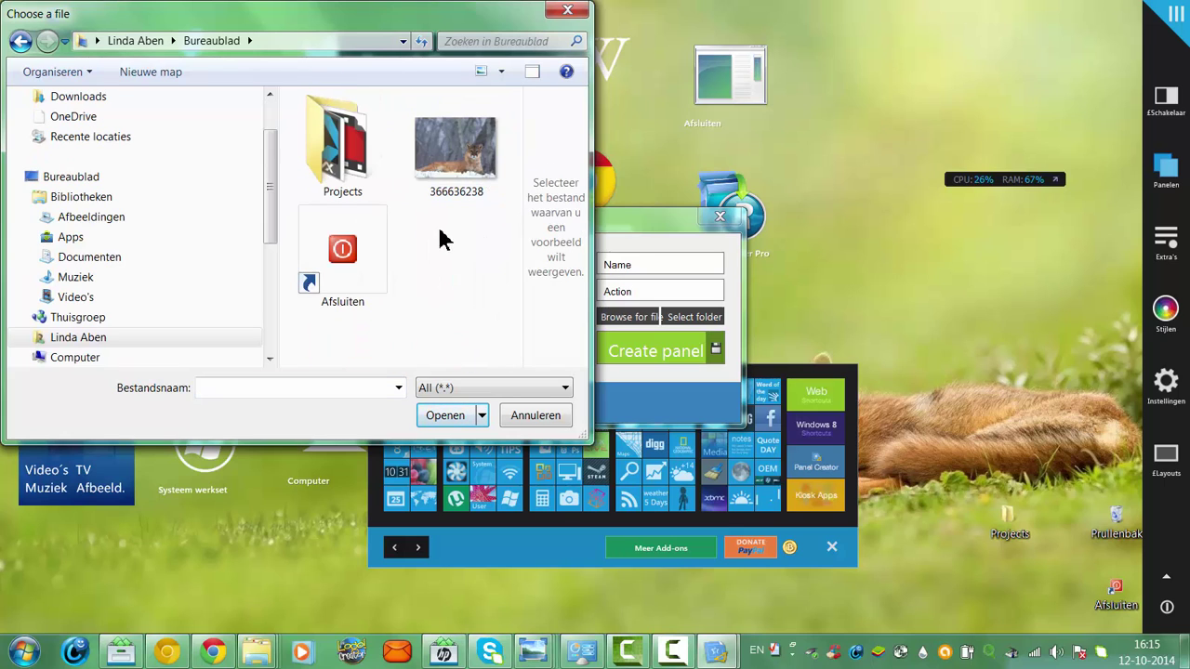
pyautogui.click(365, 240)
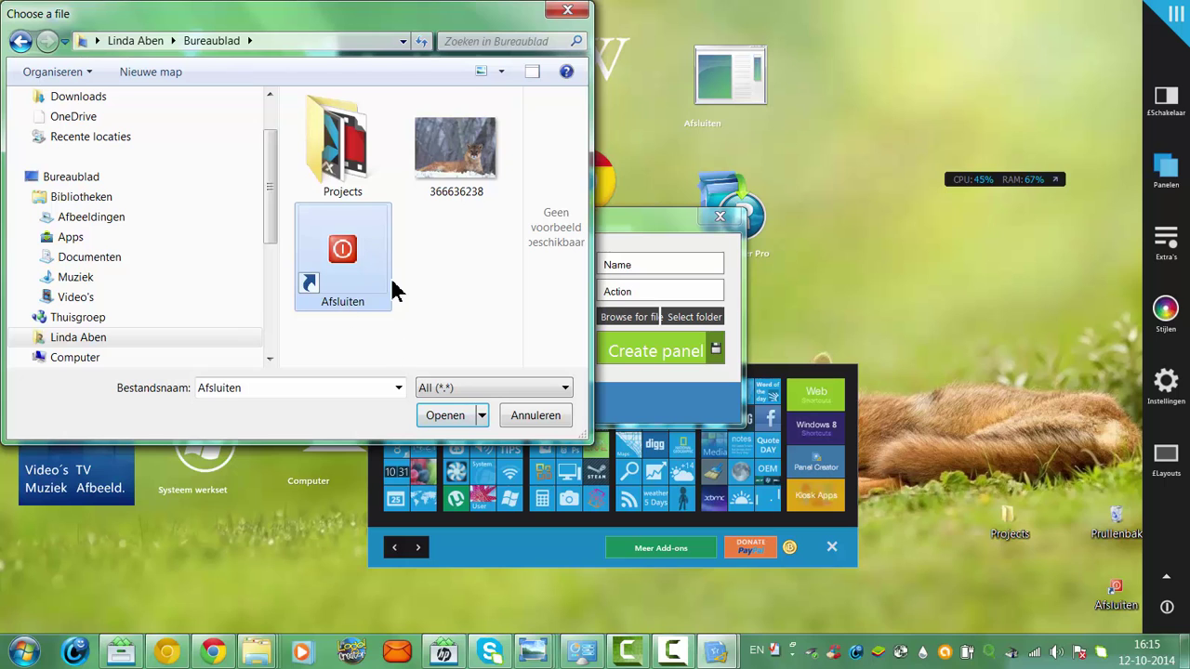
pyautogui.click(446, 416)
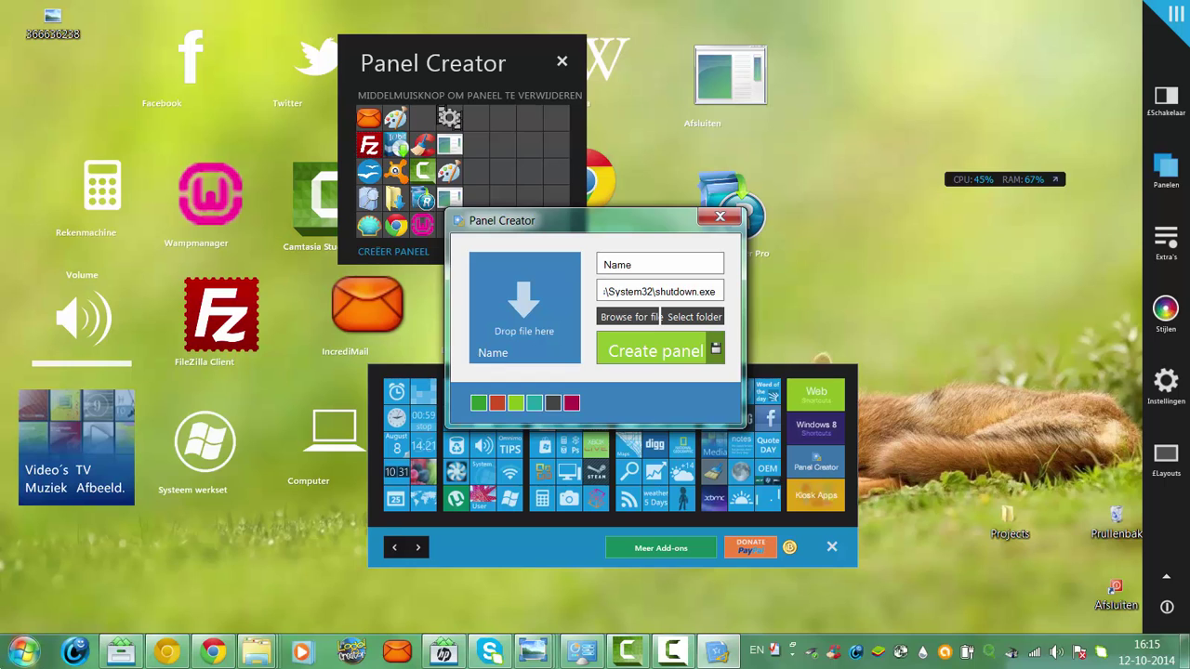
# Step: Open the Afbeeldingen library in Explorer, select its shortcut, then minimise Explorer
pyautogui.click(24, 651)
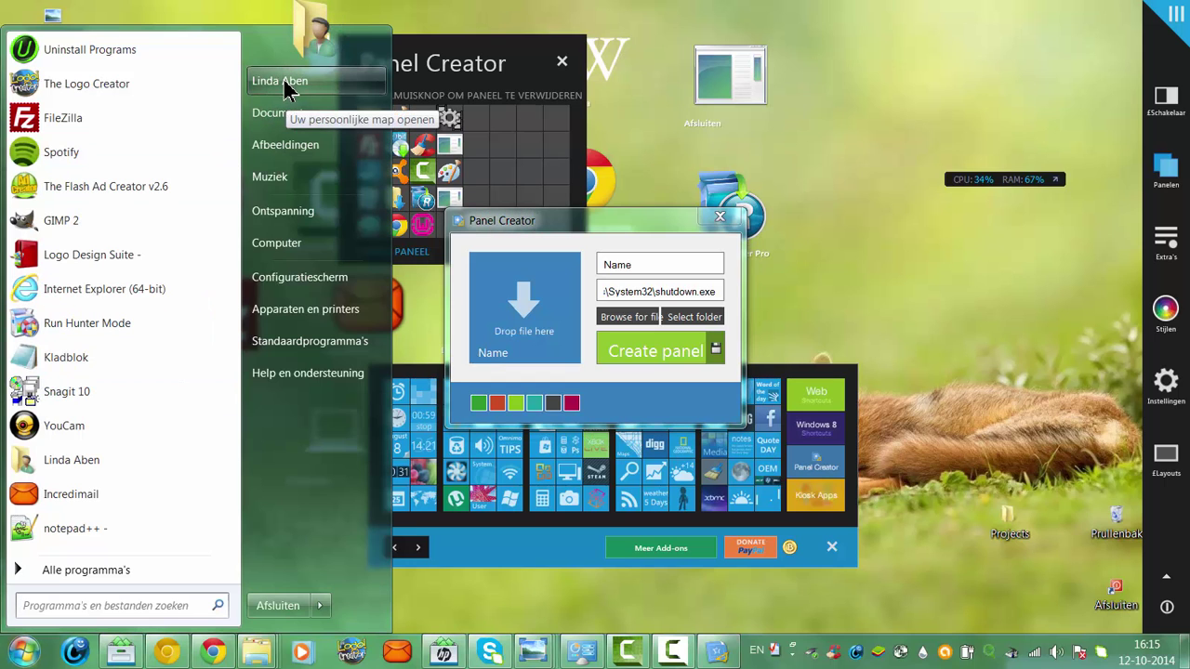
pyautogui.click(285, 154)
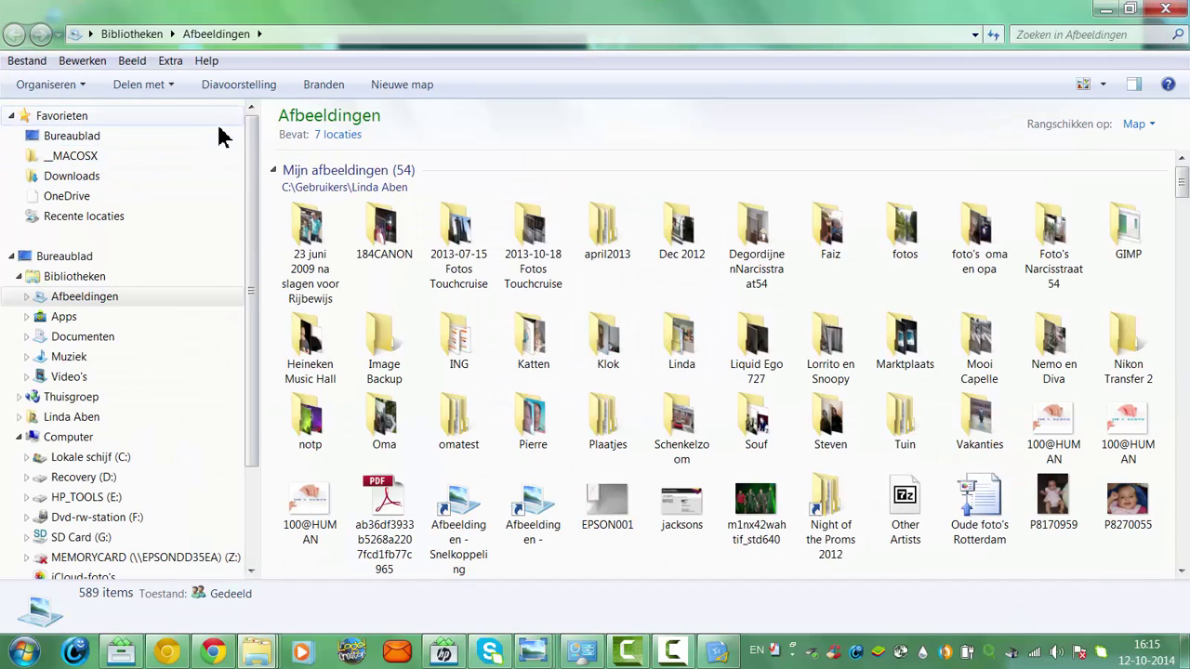
pyautogui.click(1130, 8)
pyautogui.moveTo(1088, 76)
pyautogui.mouseDown()
pyautogui.moveTo(630, 11)
pyautogui.moveTo(641, 0)
pyautogui.mouseUp()
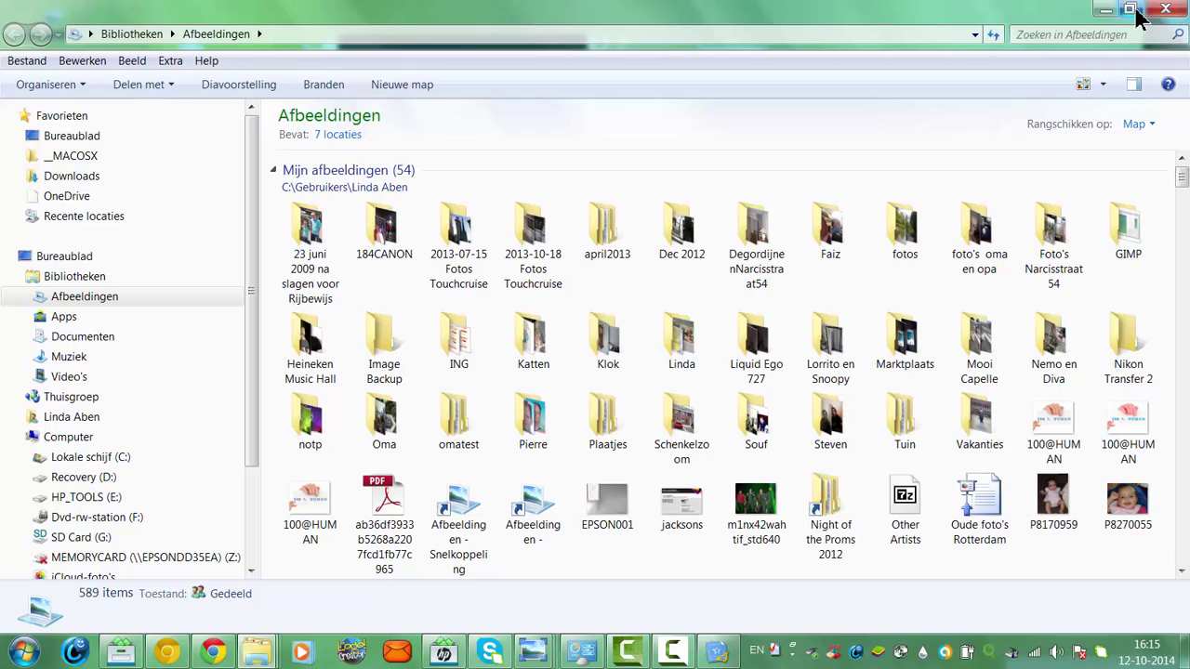
pyautogui.click(522, 521)
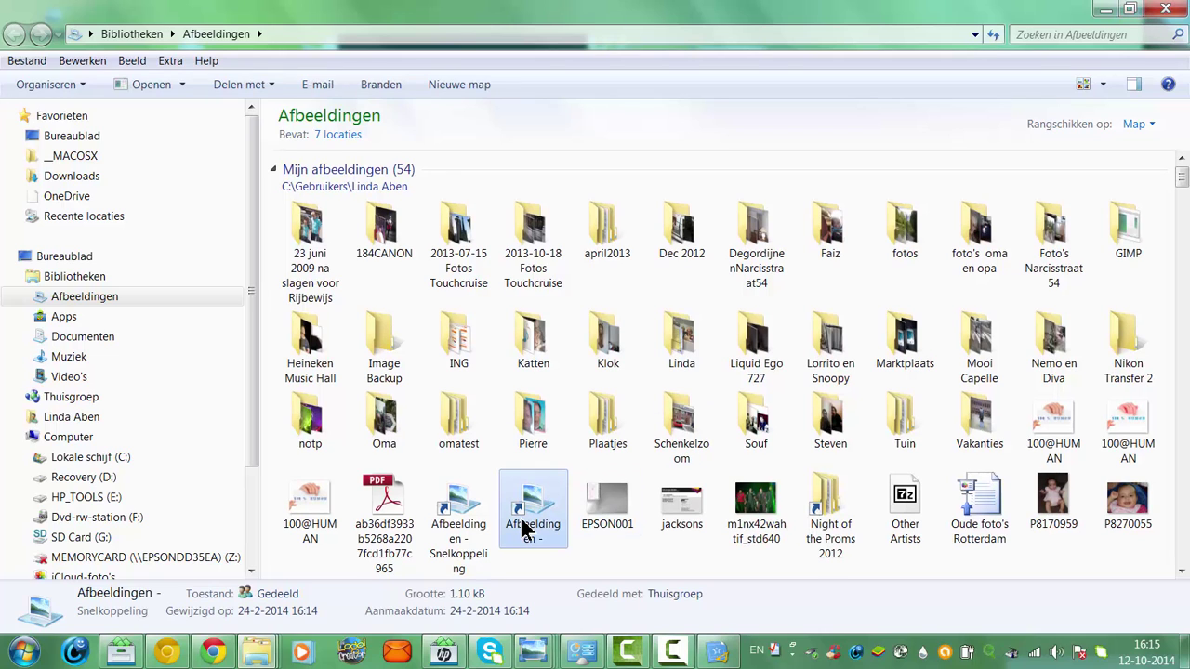
pyautogui.click(1104, 12)
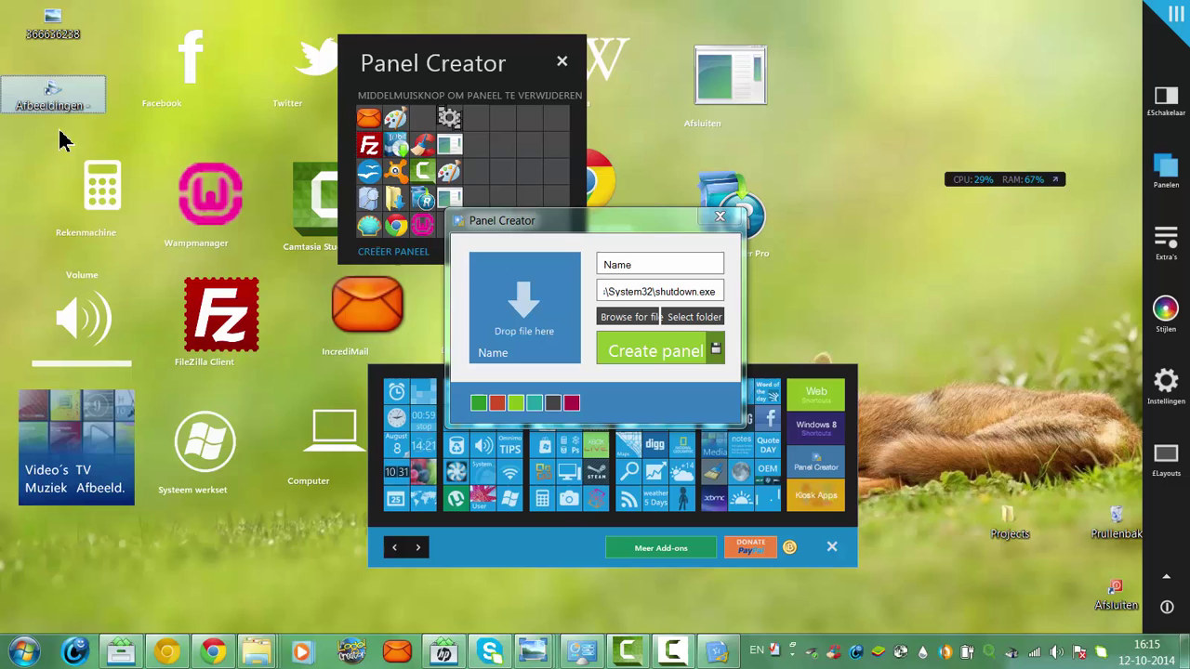
# Step: Create an Afbeeldingen panel from the shortcut and place it on the desktop's right
pyautogui.moveTo(42, 100); pyautogui.dragTo(526, 312)
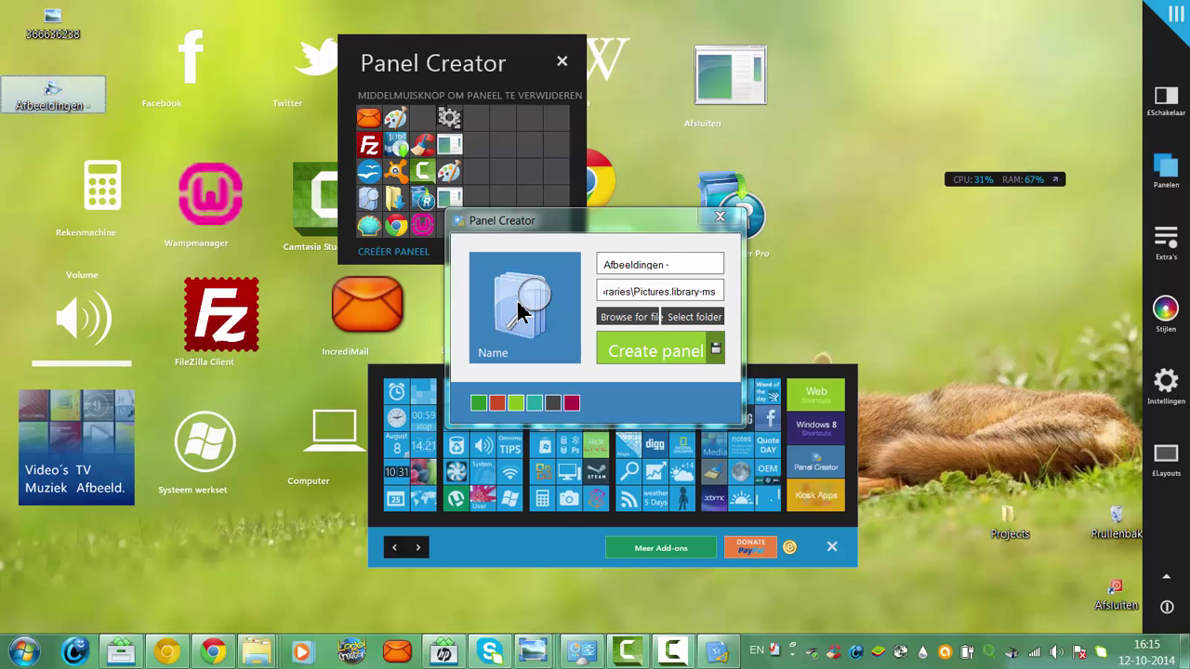
pyautogui.click(646, 352)
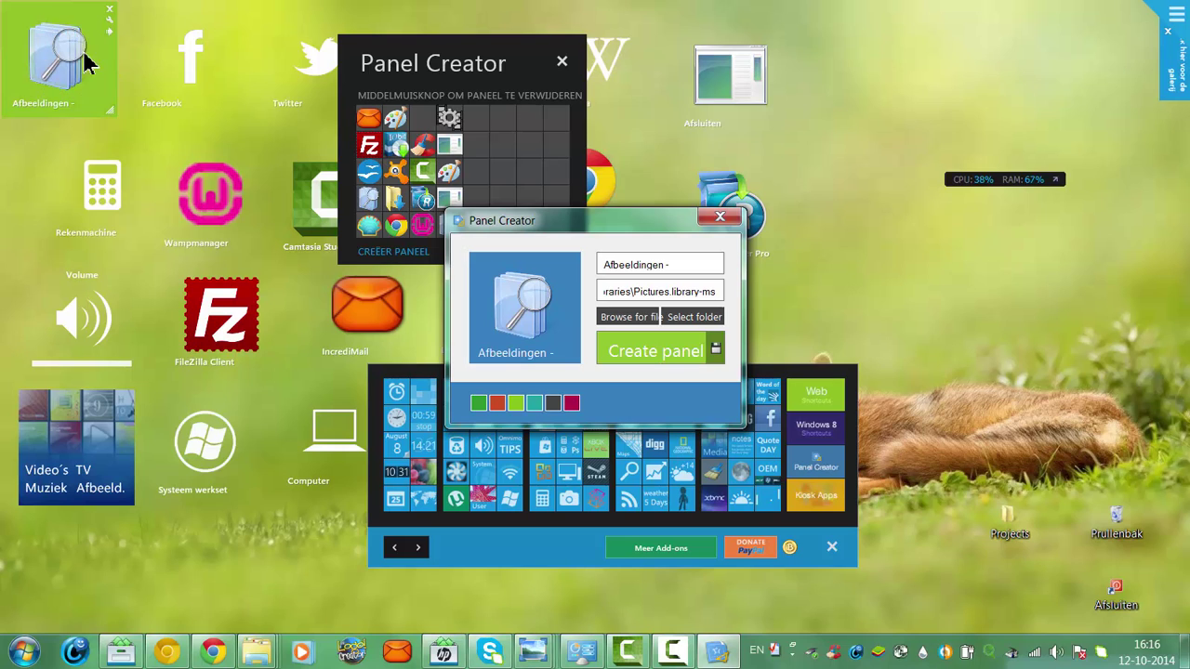
pyautogui.click(908, 233)
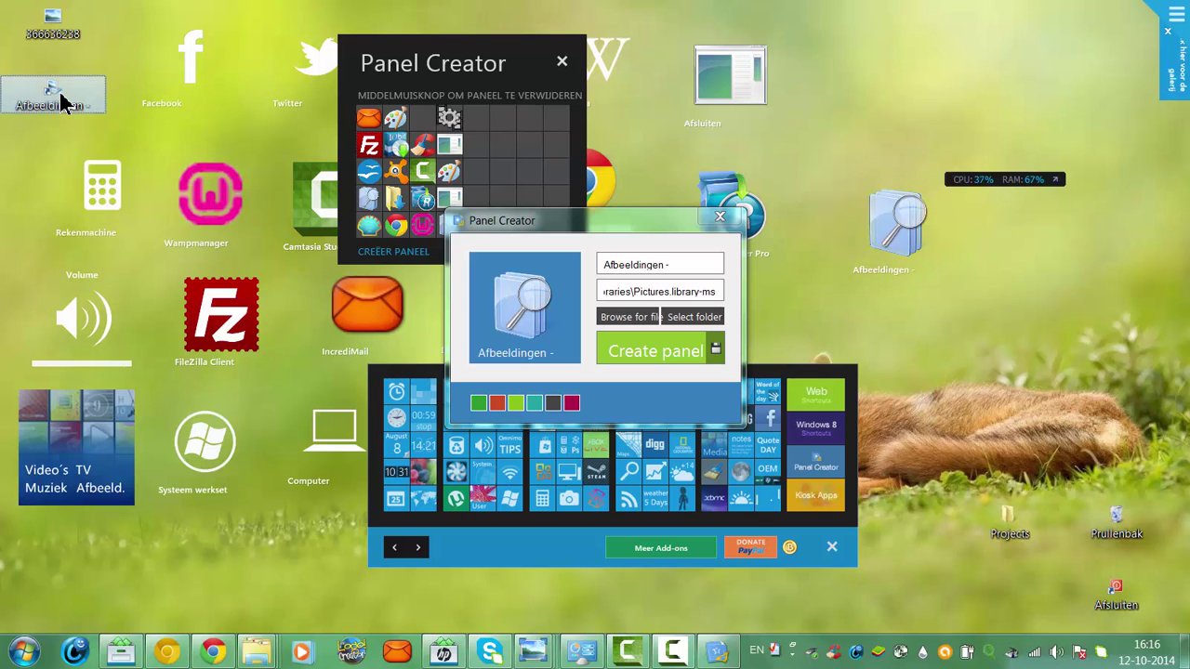
# Step: Delete the old Afbeeldingen desktop shortcut and check the new tile opens Pictures
pyautogui.middleClick(61, 103)
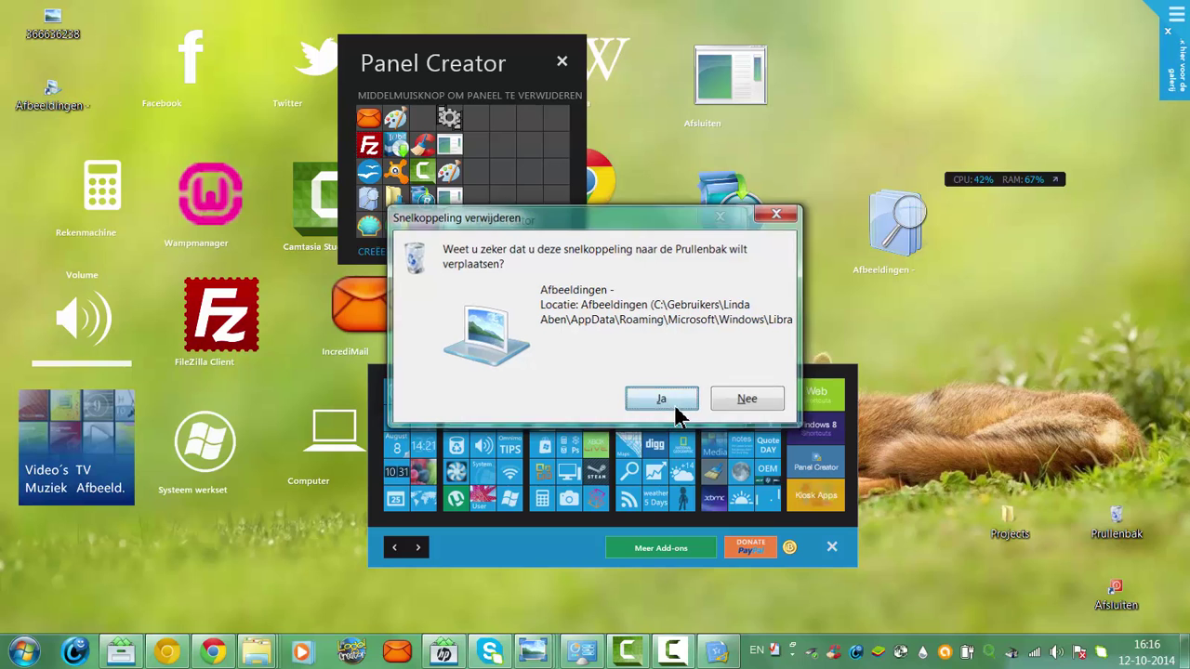
pyautogui.click(676, 408)
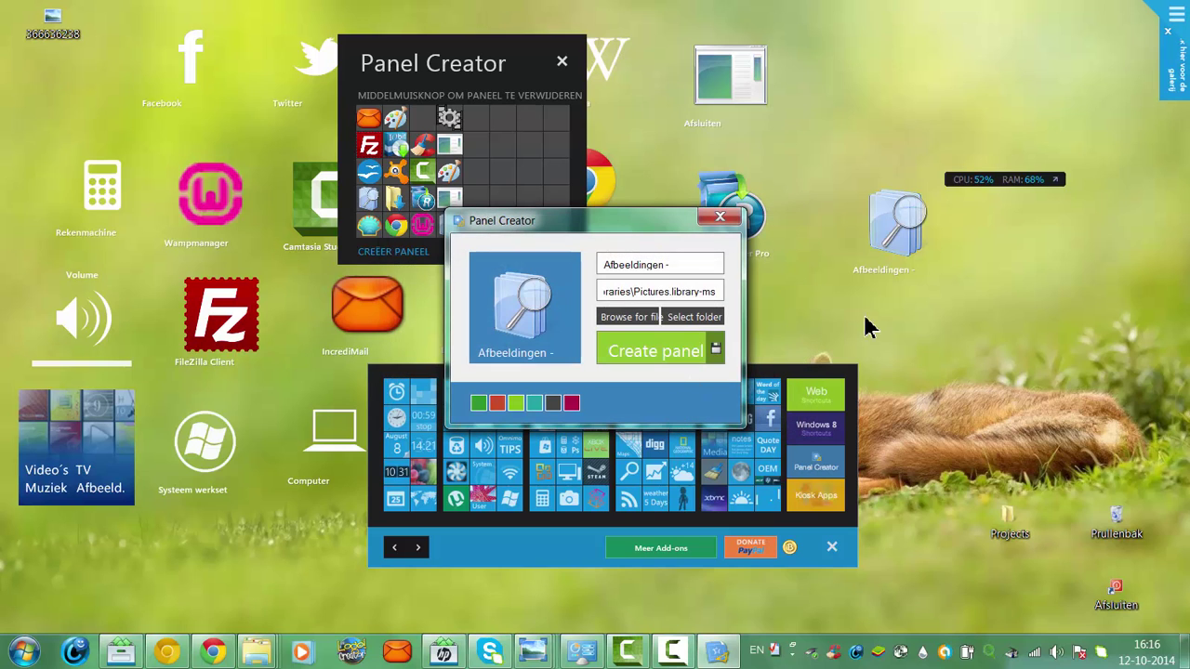
pyautogui.click(893, 265)
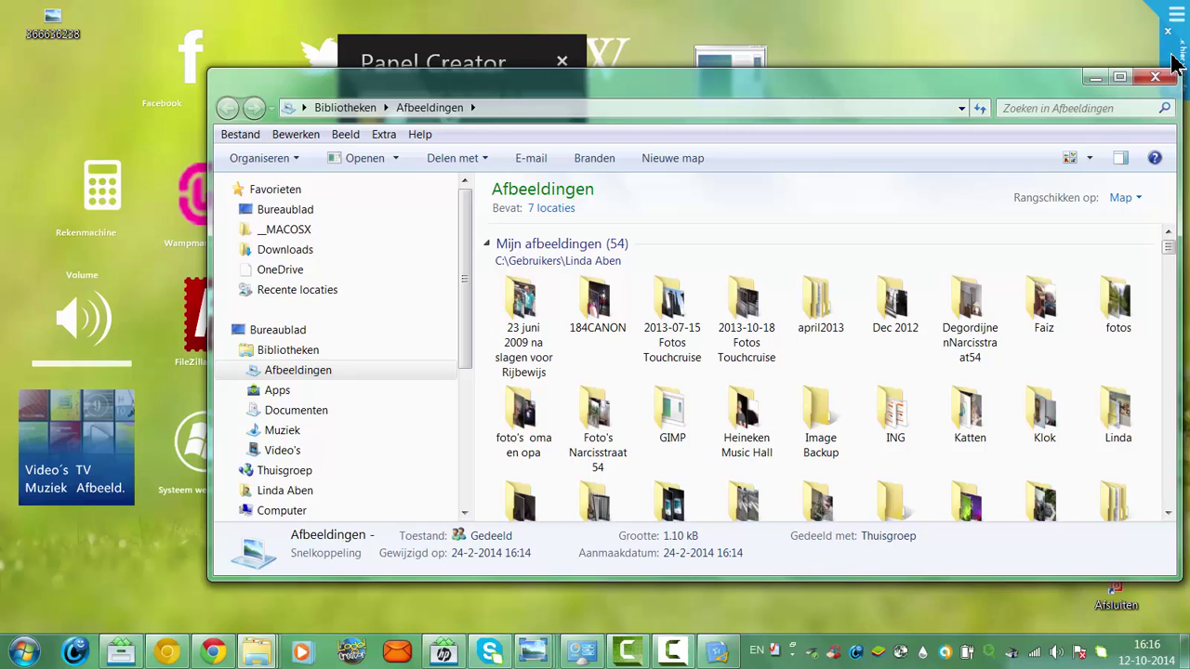
pyautogui.click(1162, 75)
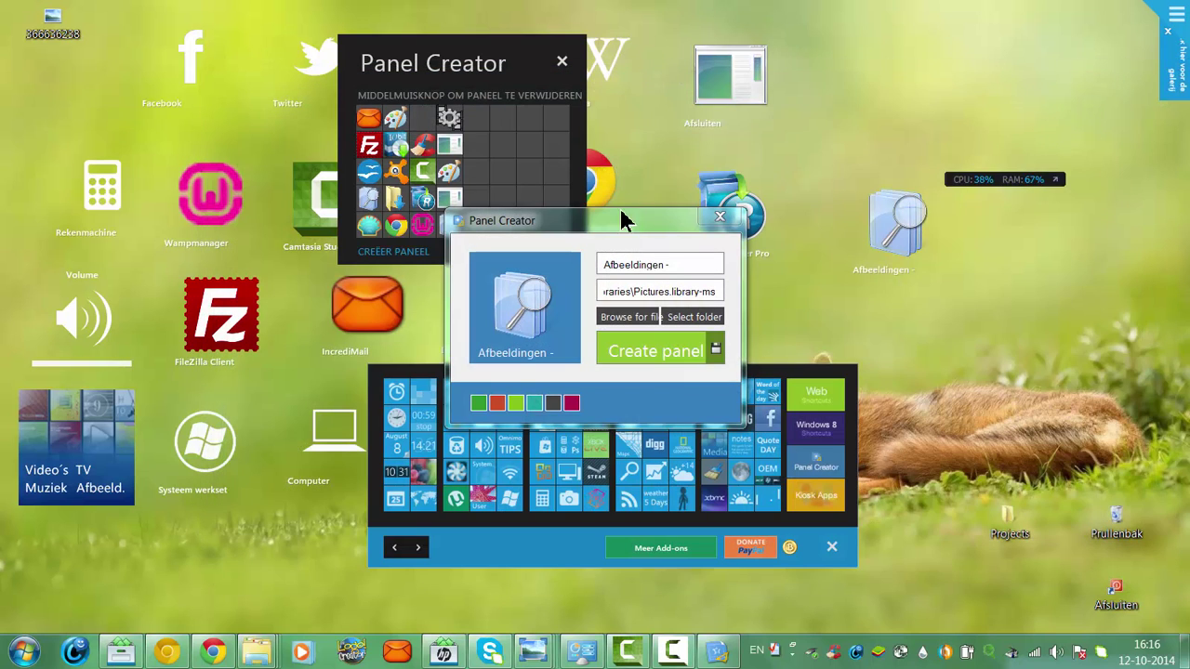
pyautogui.moveTo(632, 229); pyautogui.dragTo(596, 164)
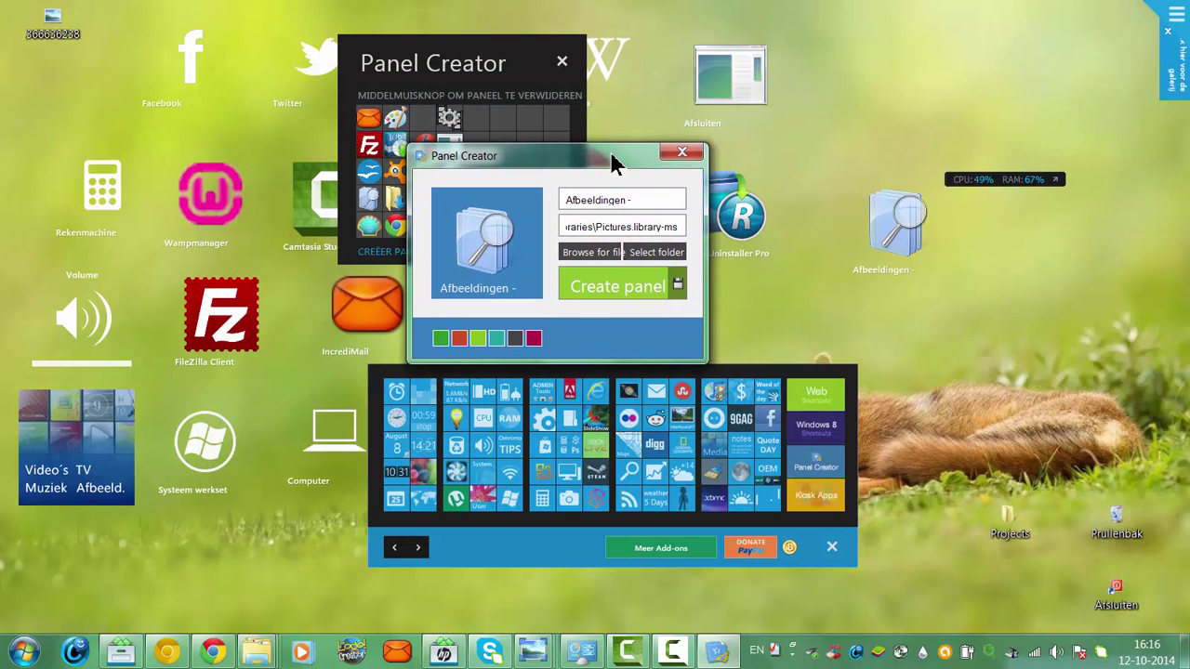
# Step: Close the panel creation dialog and the Panel Creator window
pyautogui.click(679, 156)
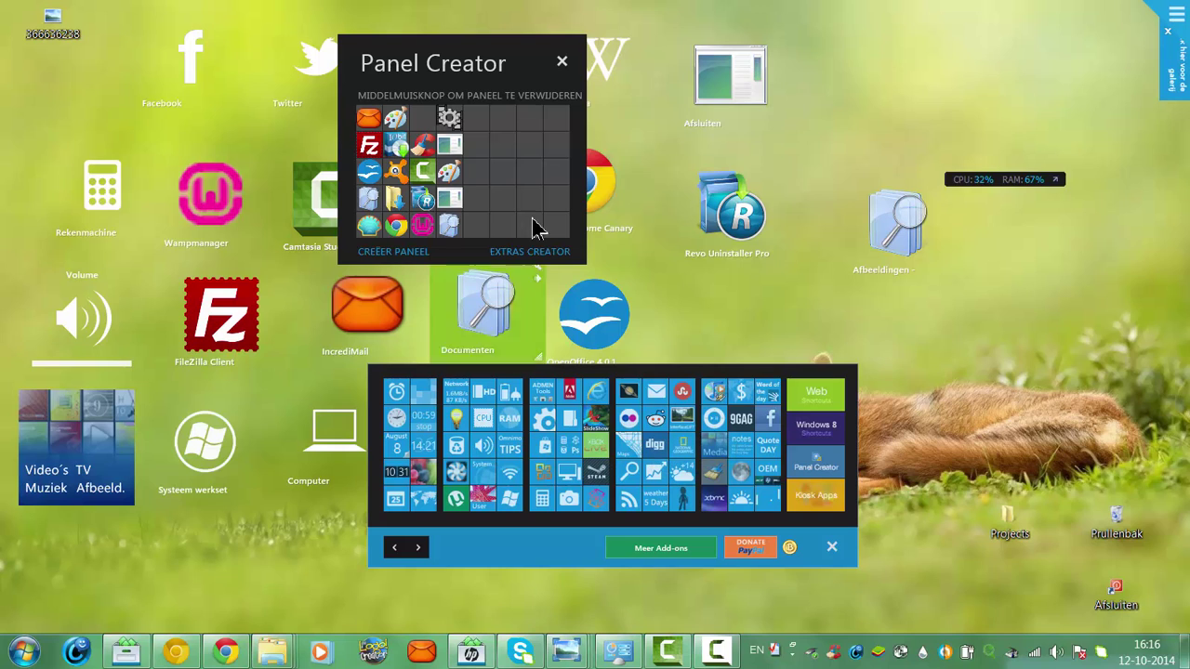
pyautogui.click(562, 61)
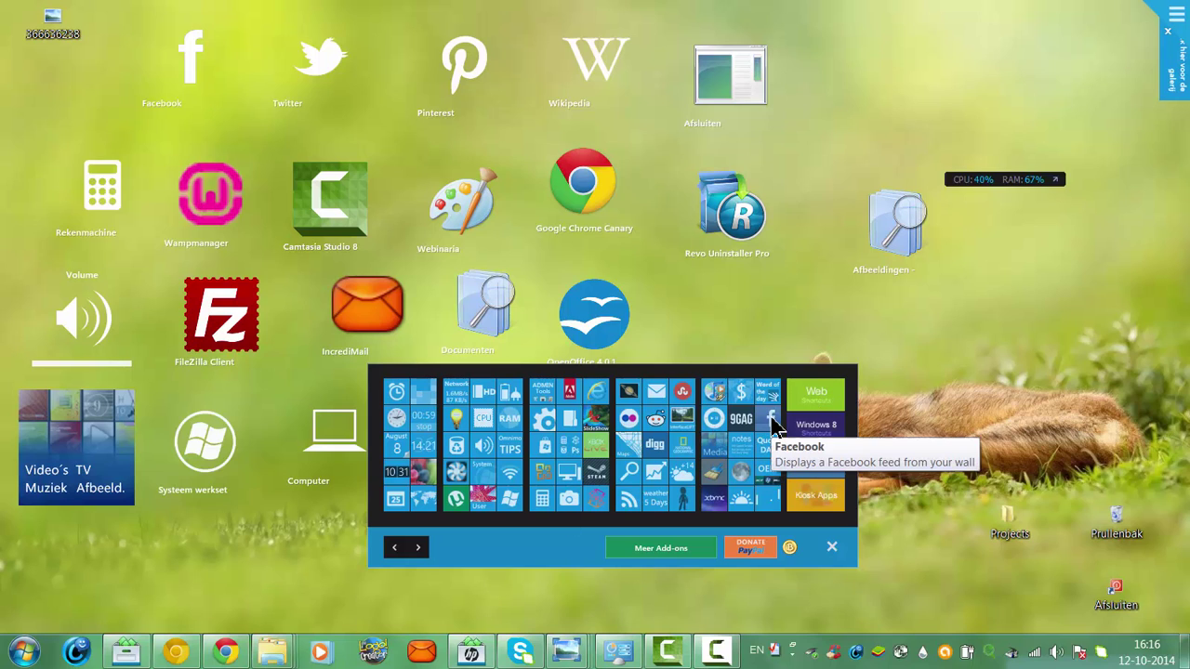
# Step: Add YouTube and Twitter tiles from the Web shortcuts gallery to the desktop's top row
pyautogui.click(819, 396)
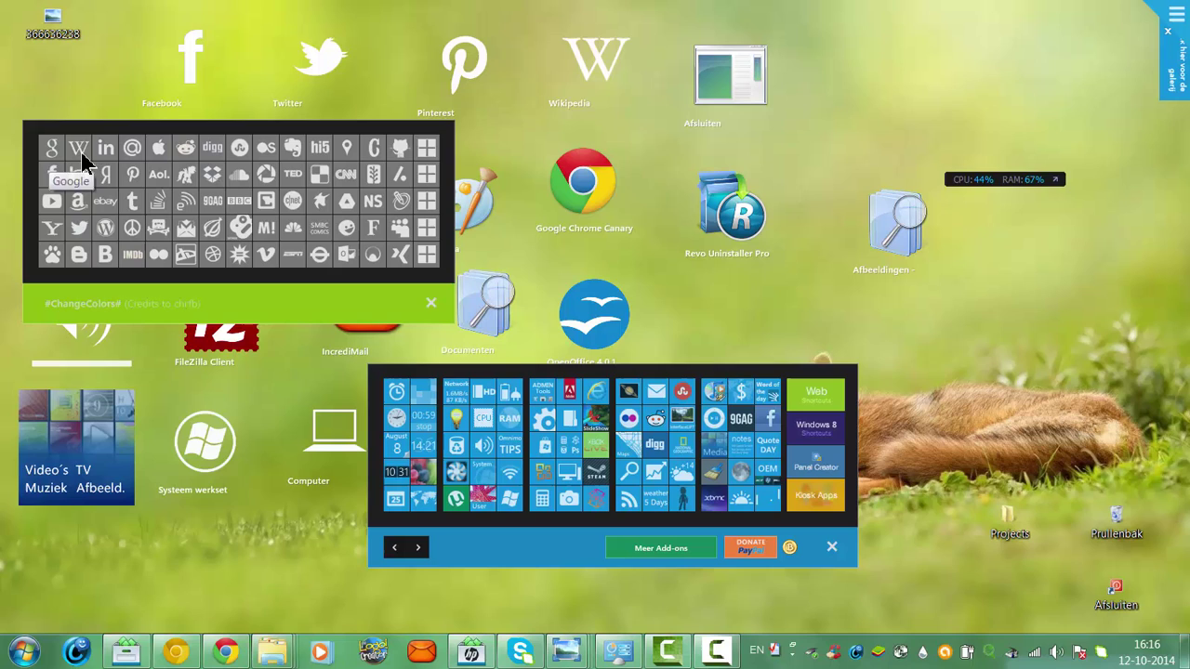
pyautogui.moveTo(52, 202)
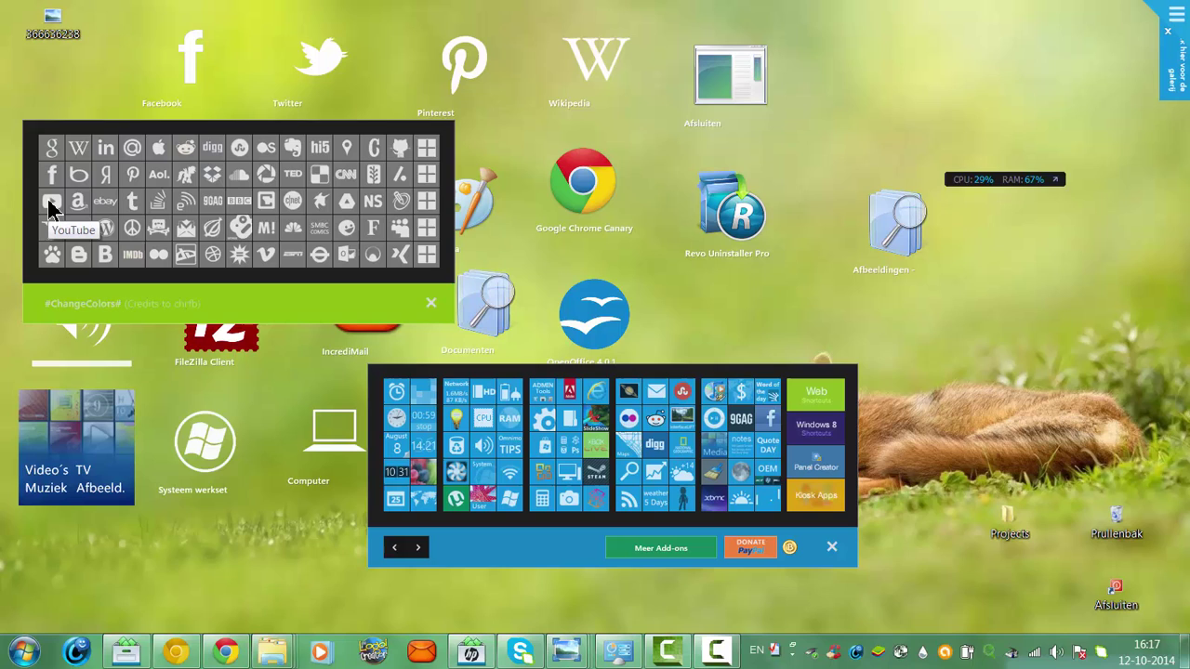
pyautogui.moveTo(50, 203)
pyautogui.mouseDown()
pyautogui.moveTo(946, 51)
pyautogui.moveTo(883, 58)
pyautogui.mouseUp()
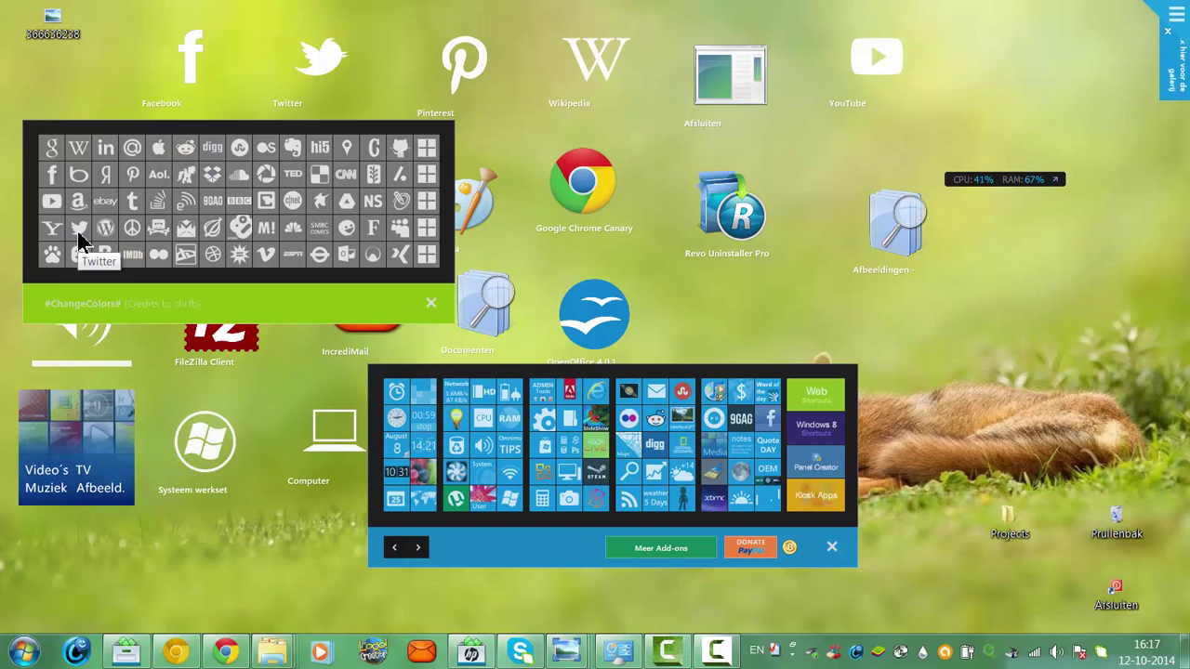
pyautogui.moveTo(78, 232); pyautogui.dragTo(367, 8)
# Step: Close the internet shortcuts gallery and the tile add-ons gallery
pyautogui.click(432, 304)
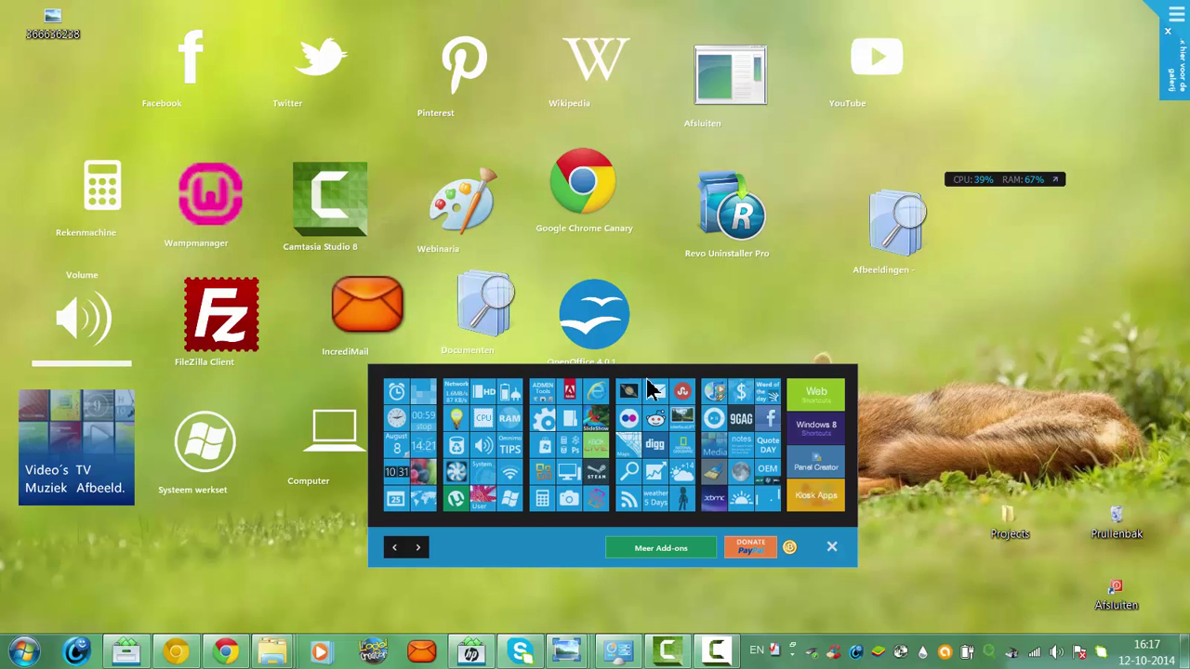
pyautogui.moveTo(654, 384); pyautogui.dragTo(770, 486)
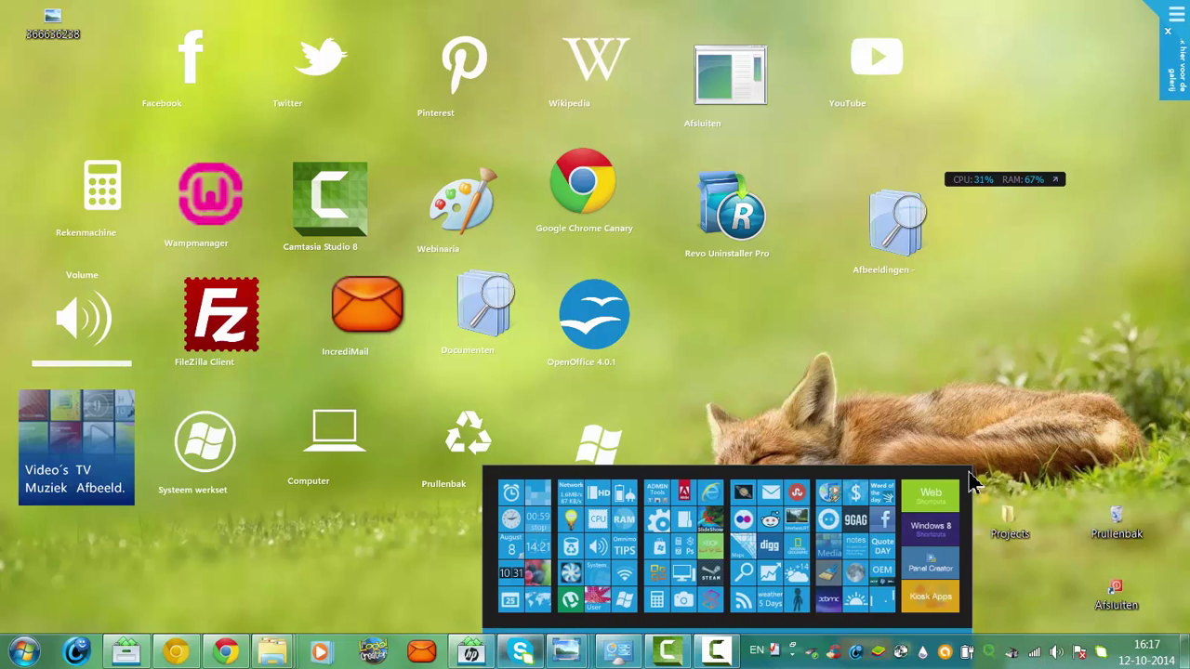
pyautogui.moveTo(972, 483); pyautogui.dragTo(939, 344)
pyautogui.click(917, 511)
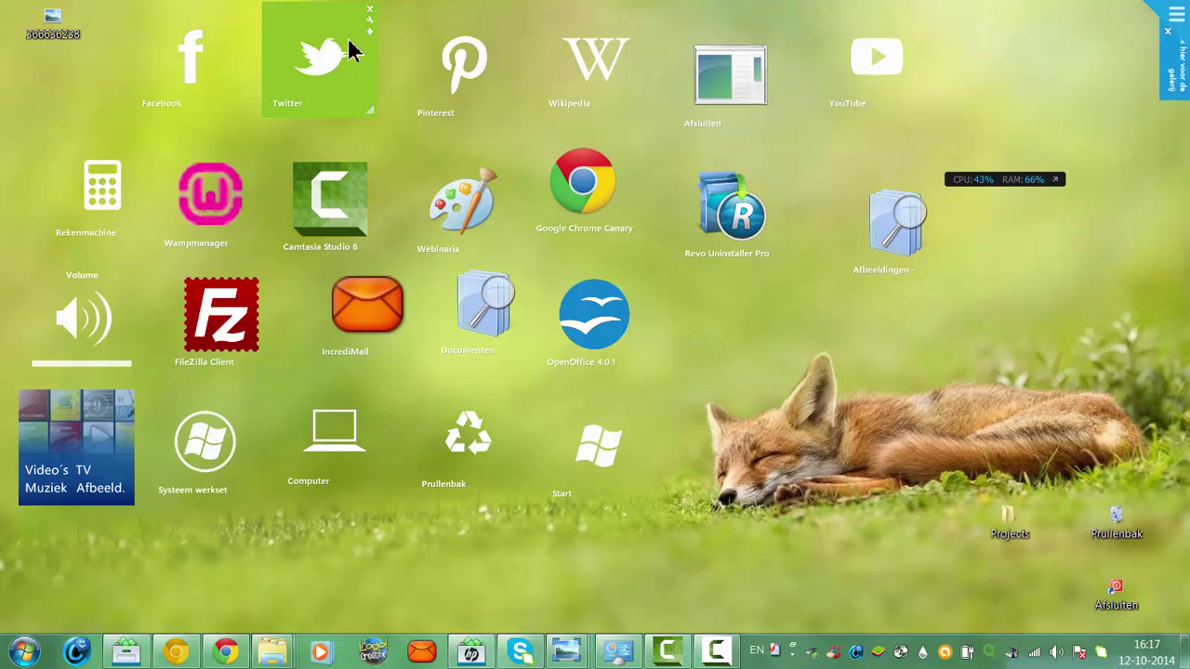
# Step: Delete the 366636238 image from the desktop to the recycle bin
pyautogui.rightClick(85, 27)
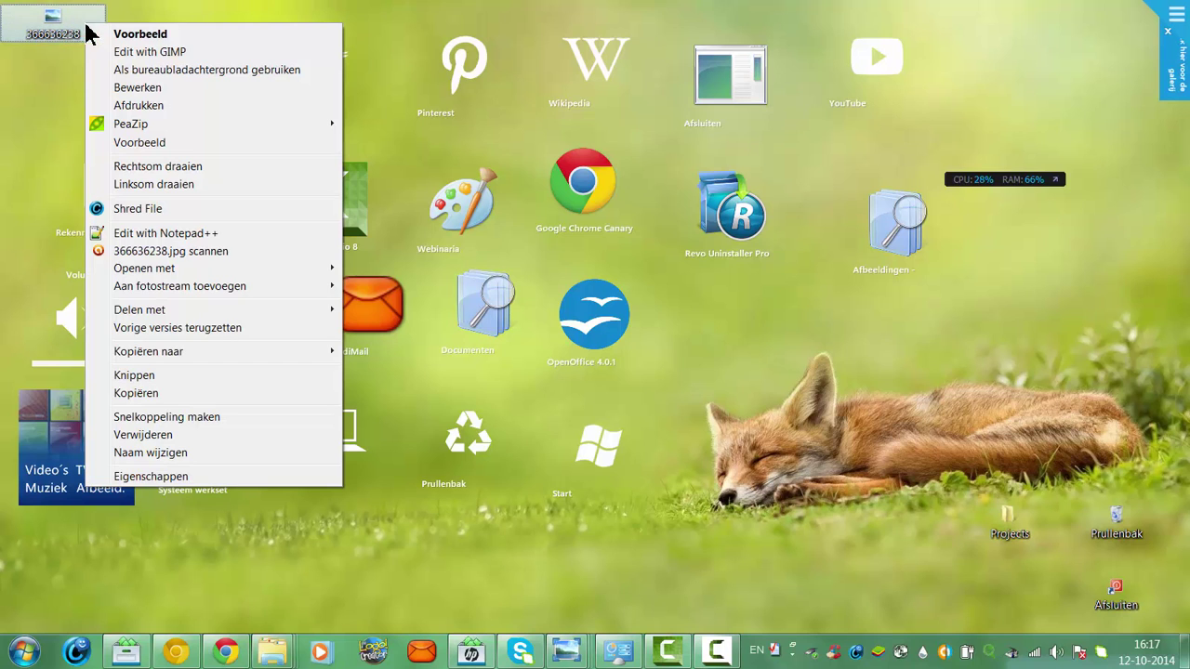
pyautogui.click(135, 437)
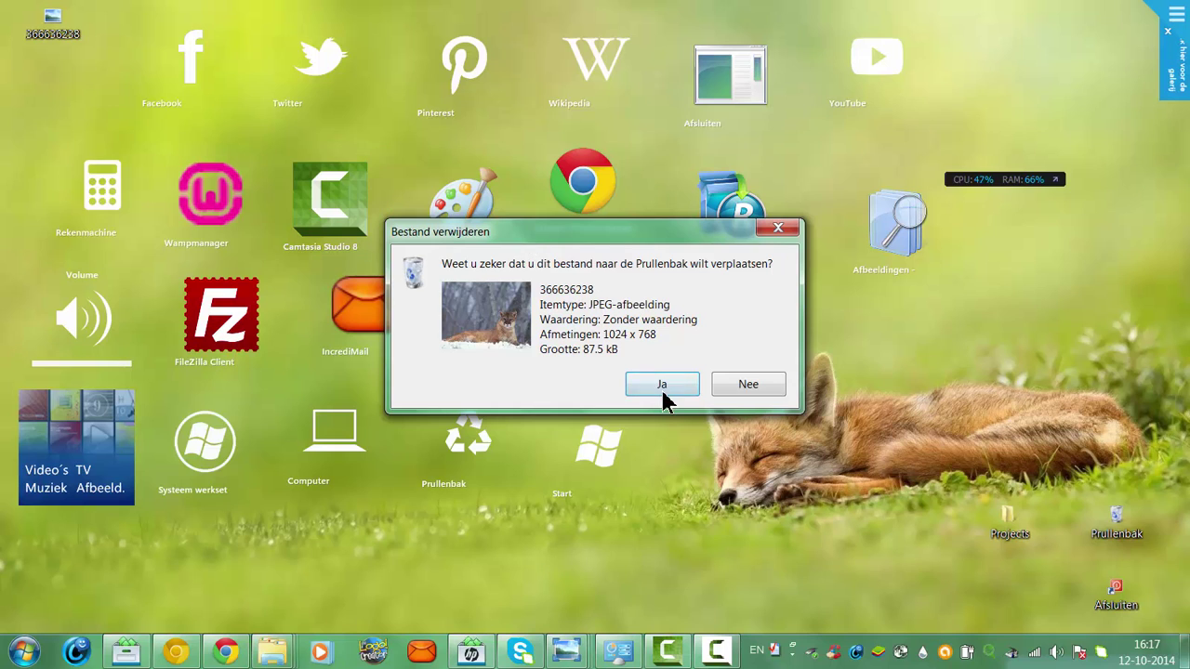
pyautogui.click(662, 390)
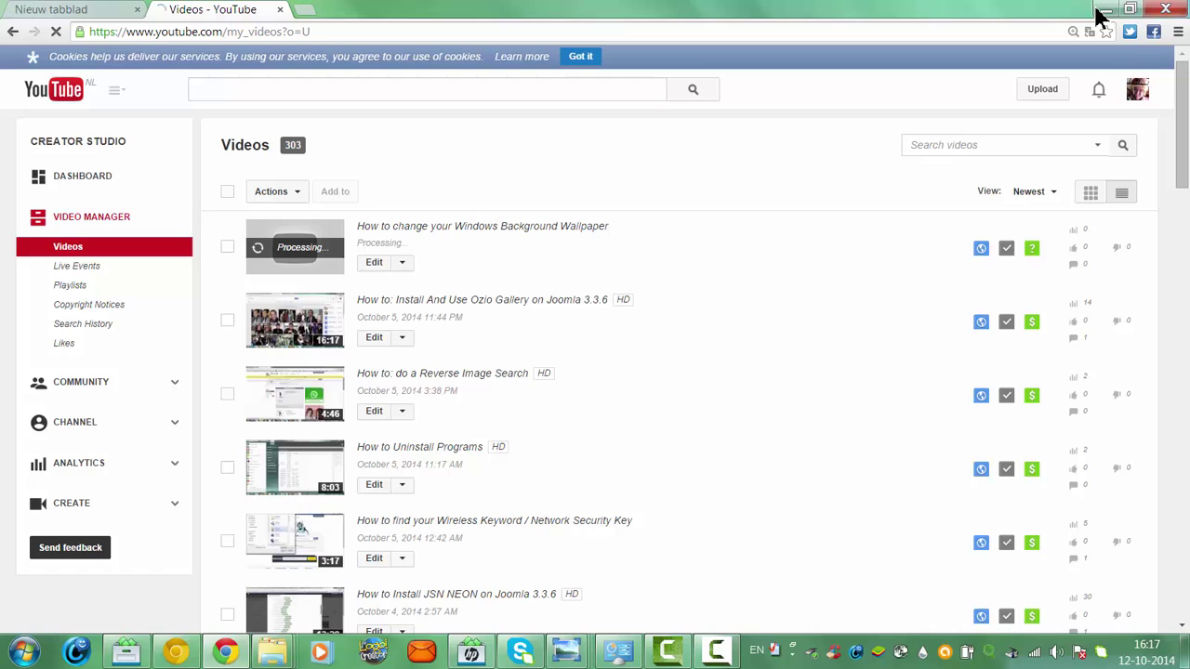
# Step: Close the Facebook tab in Chrome
pyautogui.click(1105, 11)
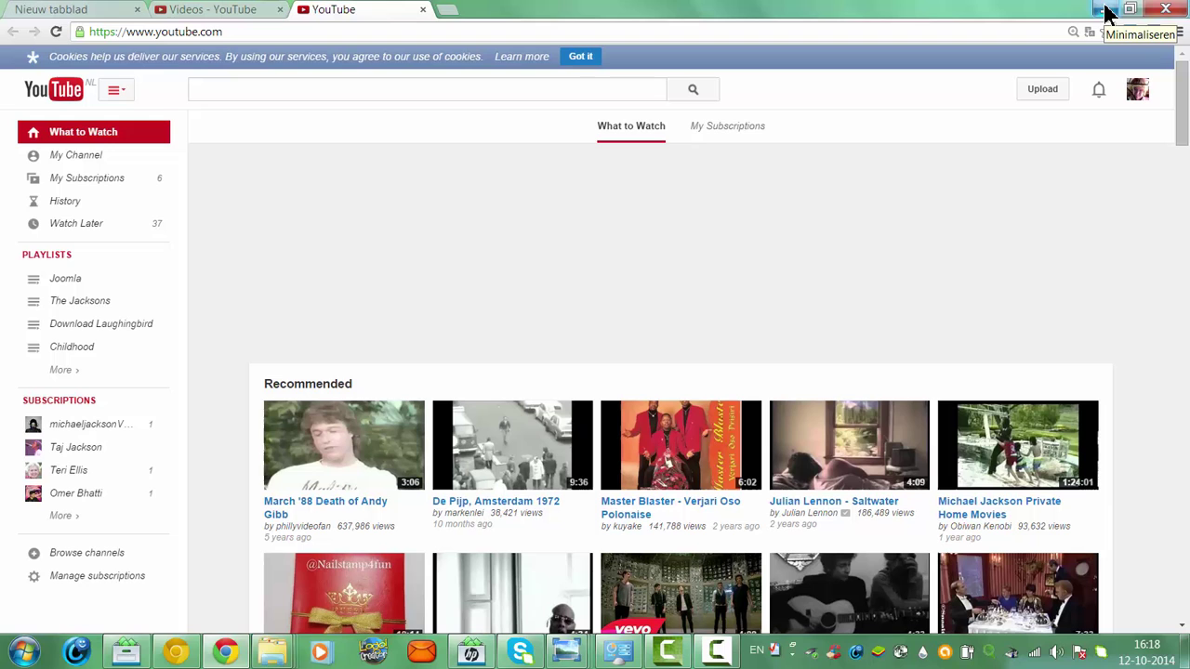
pyautogui.click(1109, 13)
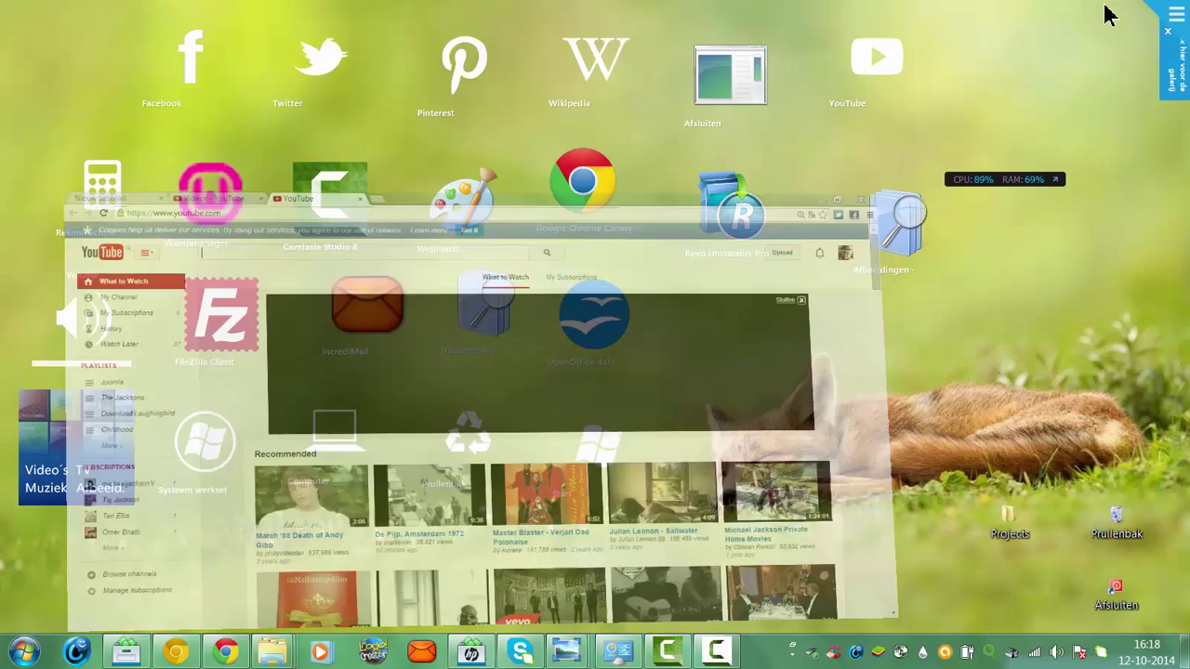